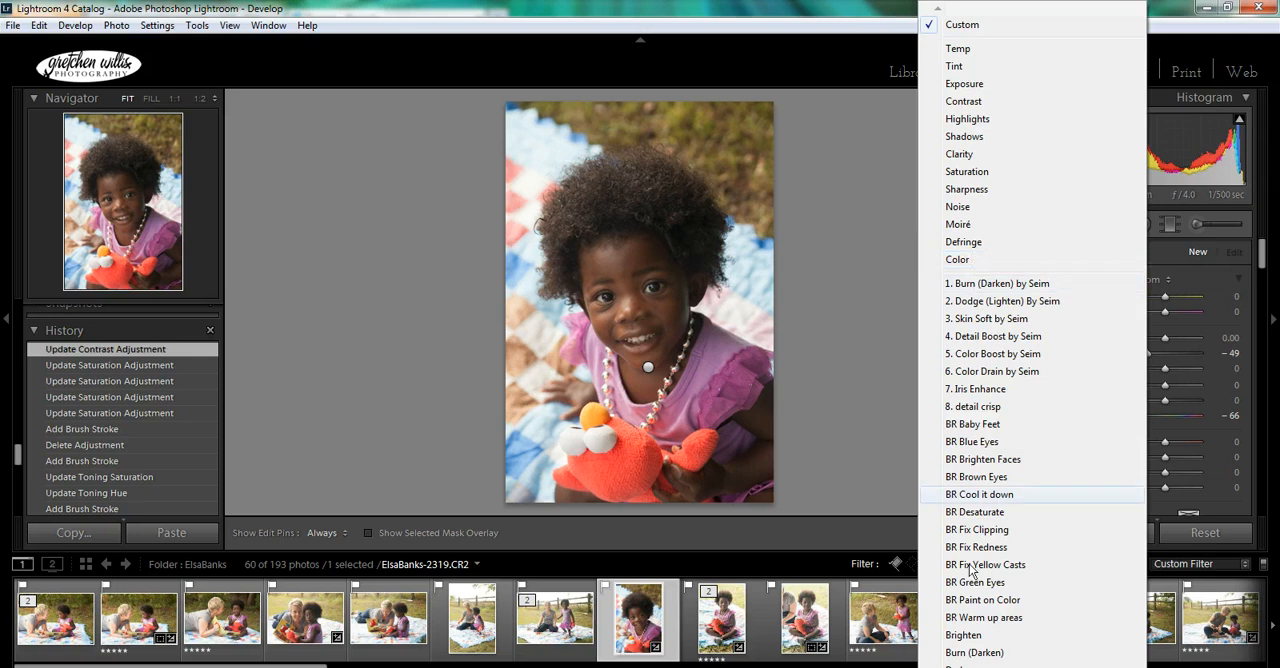
{"action": "scroll", "coordinate": [1032, 340], "scroll_direction": "down", "scroll_amount": 5}
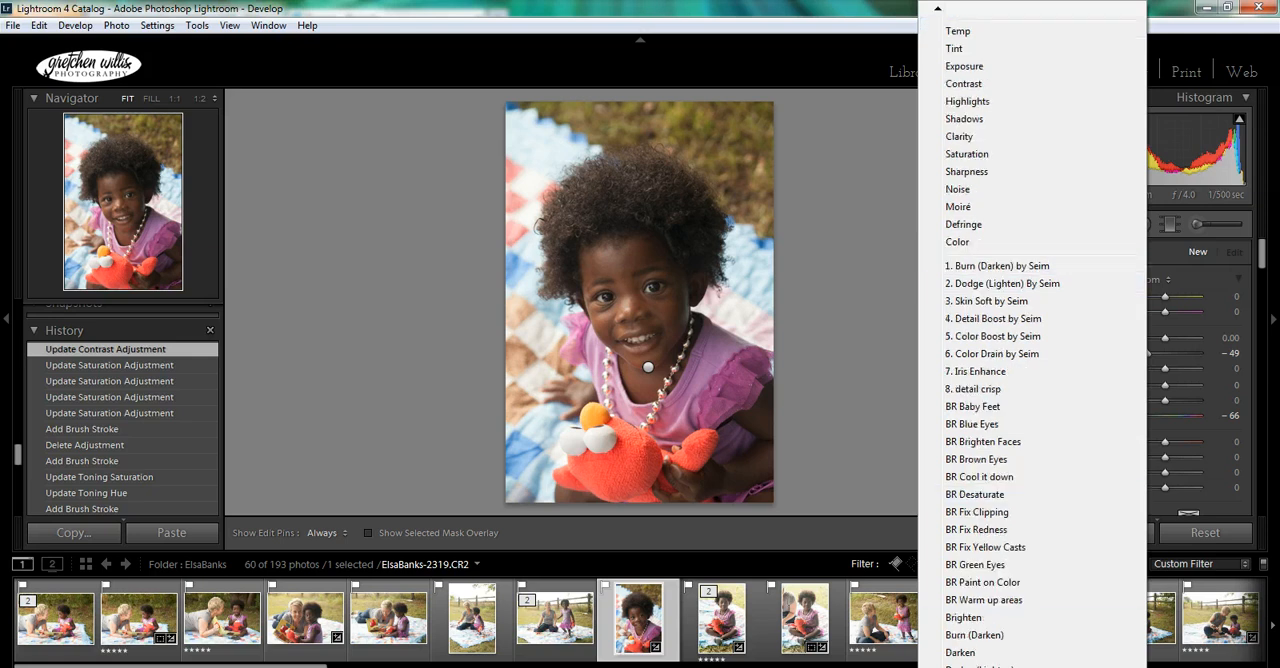
{"action": "scroll", "coordinate": [1032, 340], "scroll_direction": "down", "scroll_amount": 2}
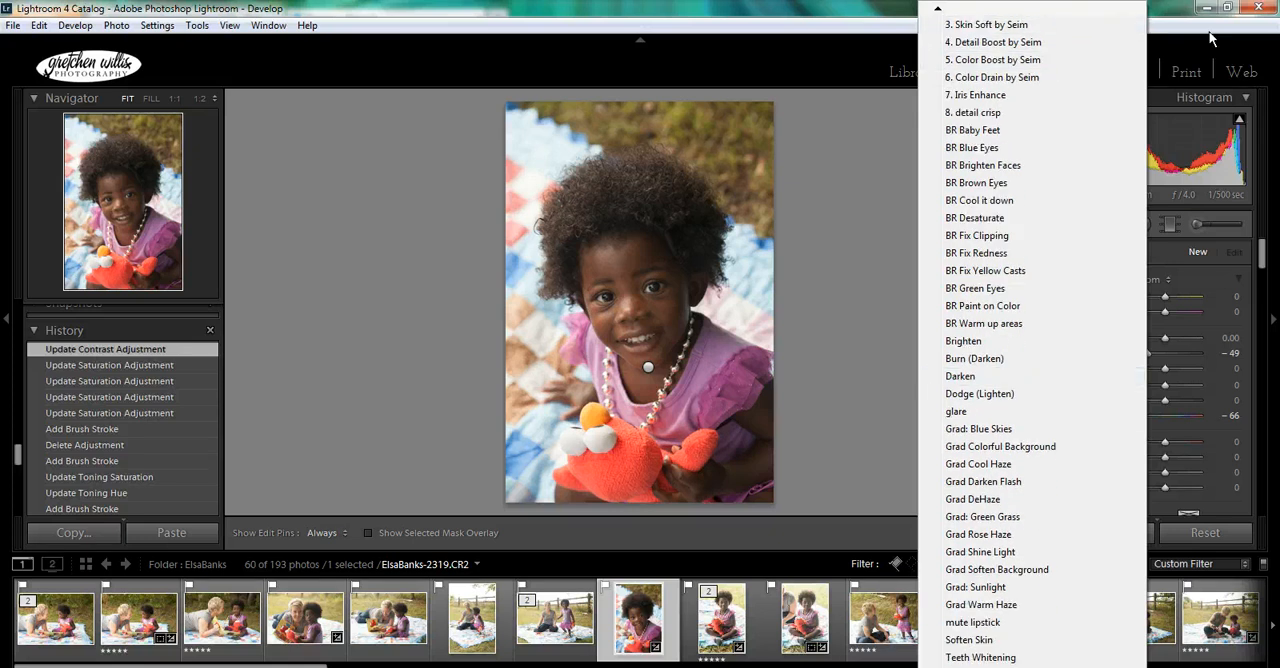
{"action": "left_click", "coordinate": [1197, 225]}
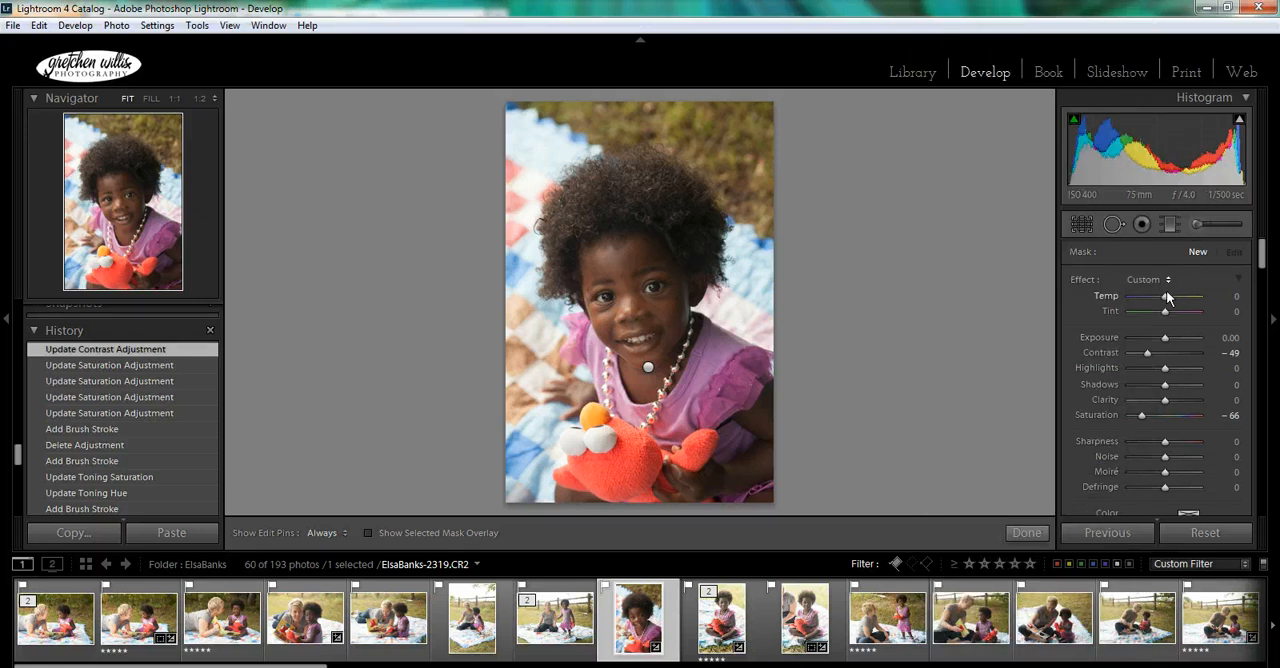
- Sample the stuffed toy's red from the photo as the adjustment brush's tint color
{"action": "scroll", "coordinate": [1168, 296], "scroll_direction": "down", "scroll_amount": 1}
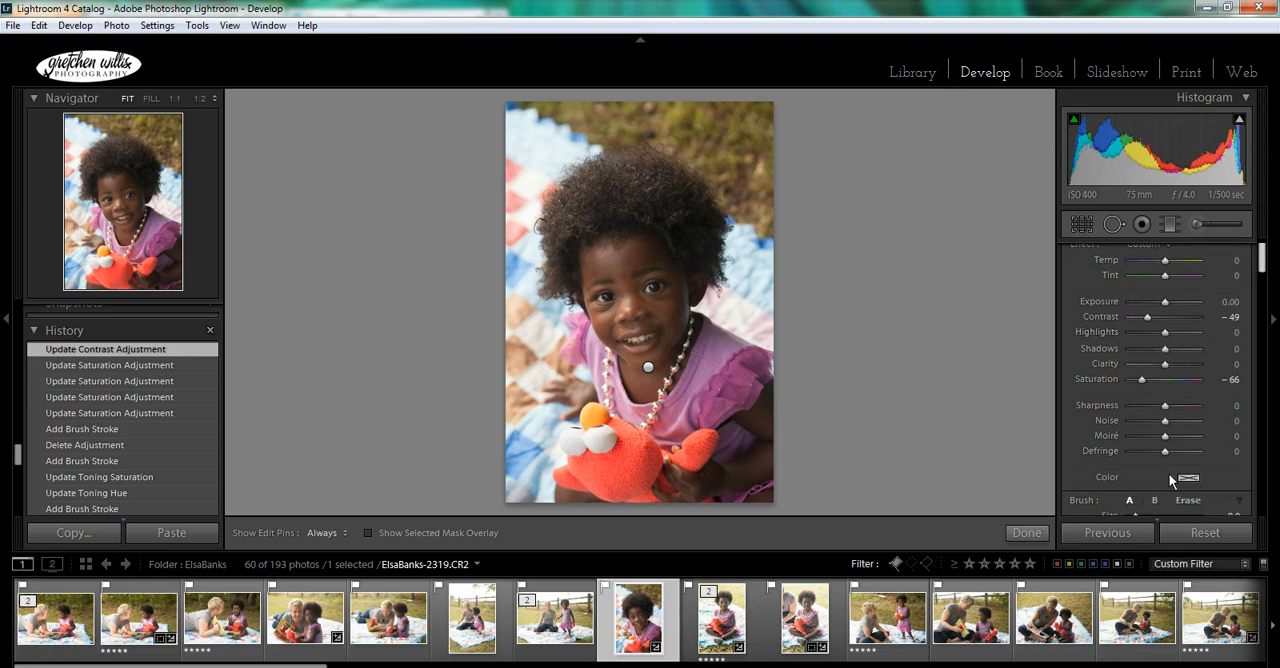
{"action": "scroll", "coordinate": [1266, 264], "scroll_direction": "down", "scroll_amount": 3}
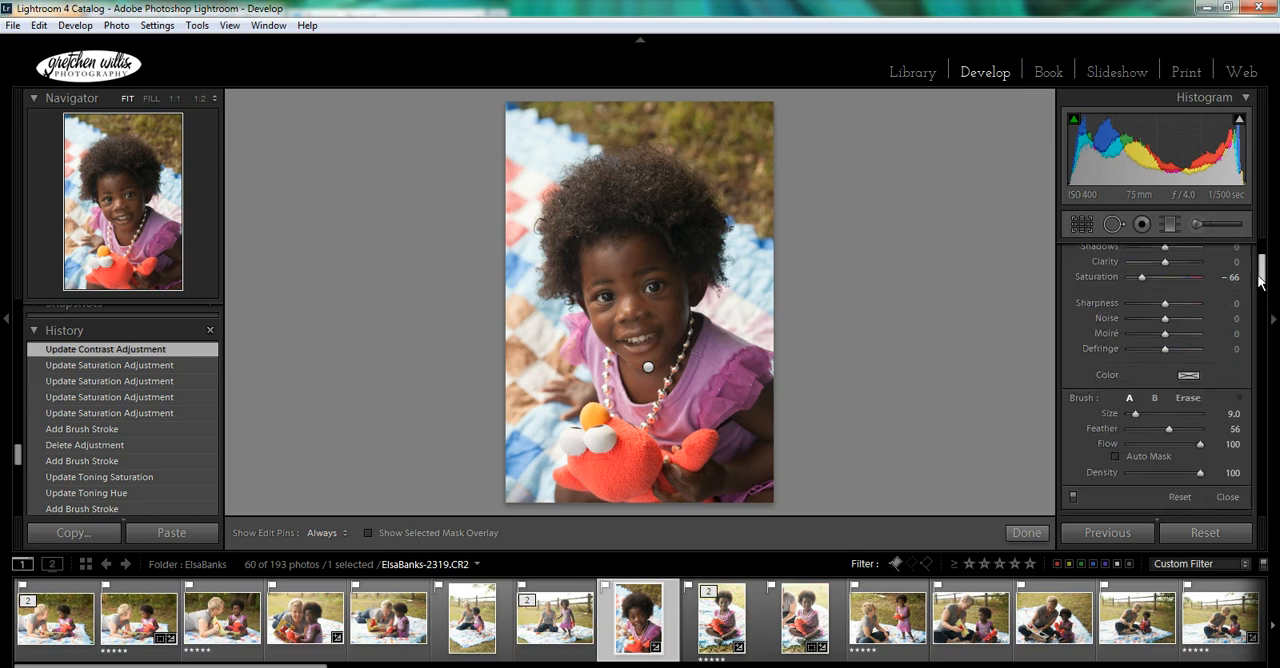
{"action": "left_click", "coordinate": [1187, 375]}
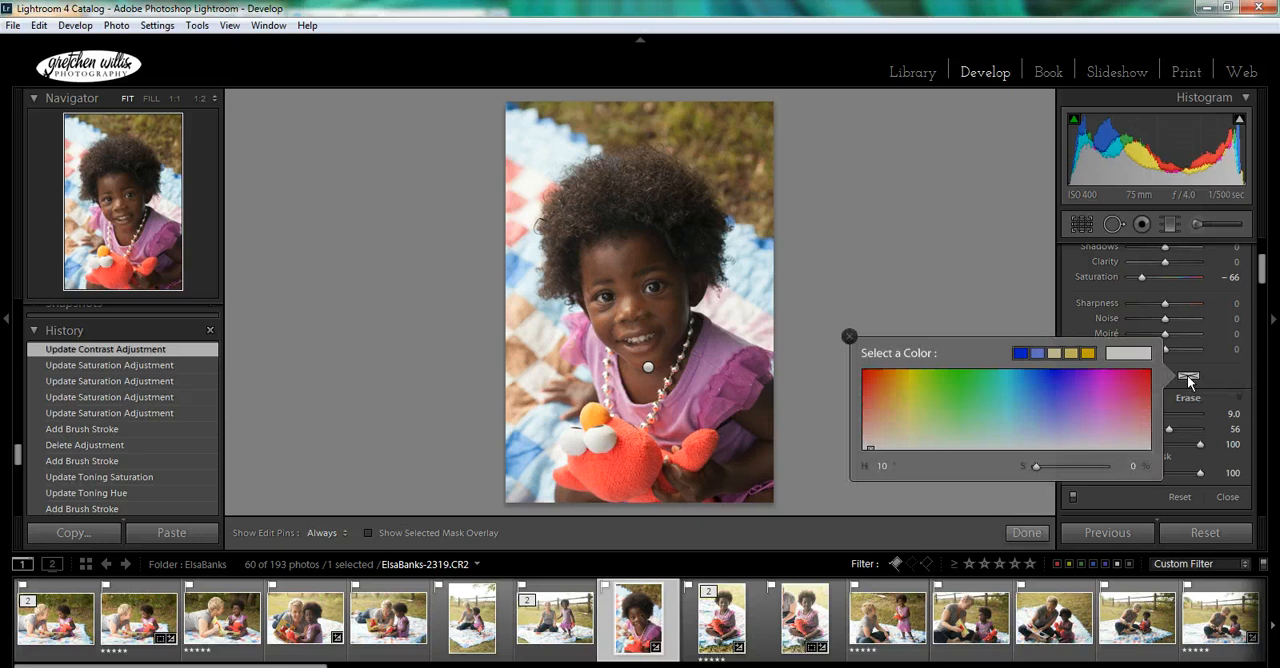
{"action": "left_click", "coordinate": [1051, 383]}
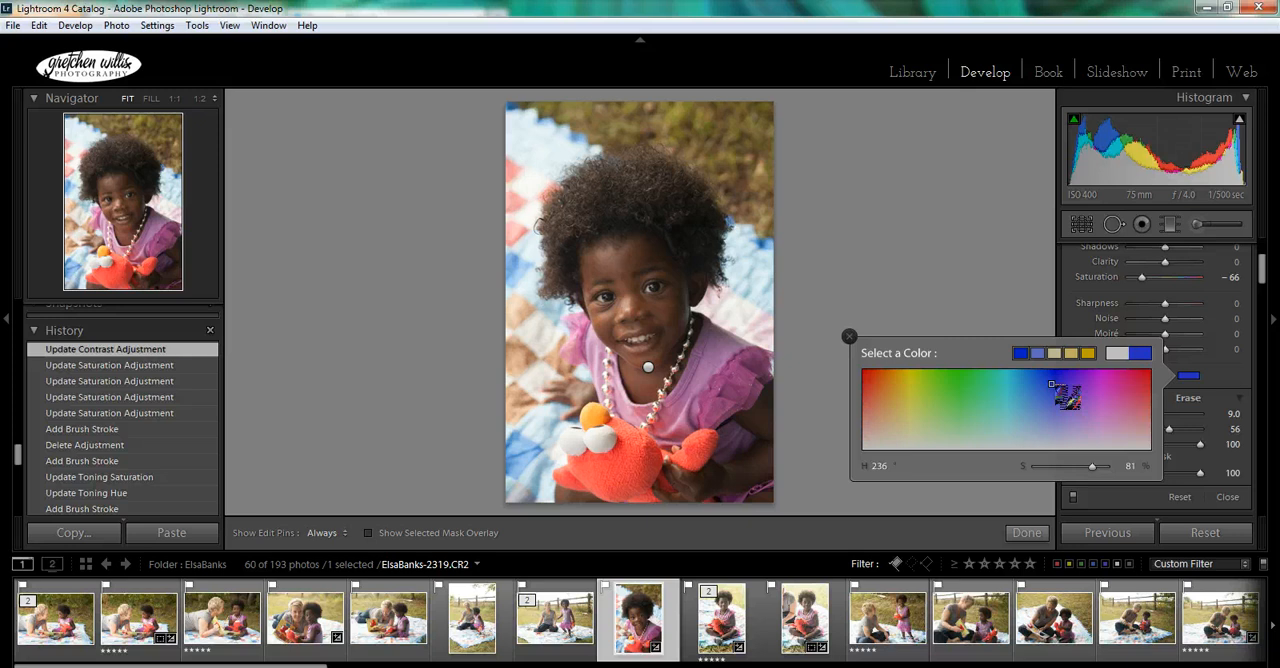
{"action": "left_click", "coordinate": [1055, 409]}
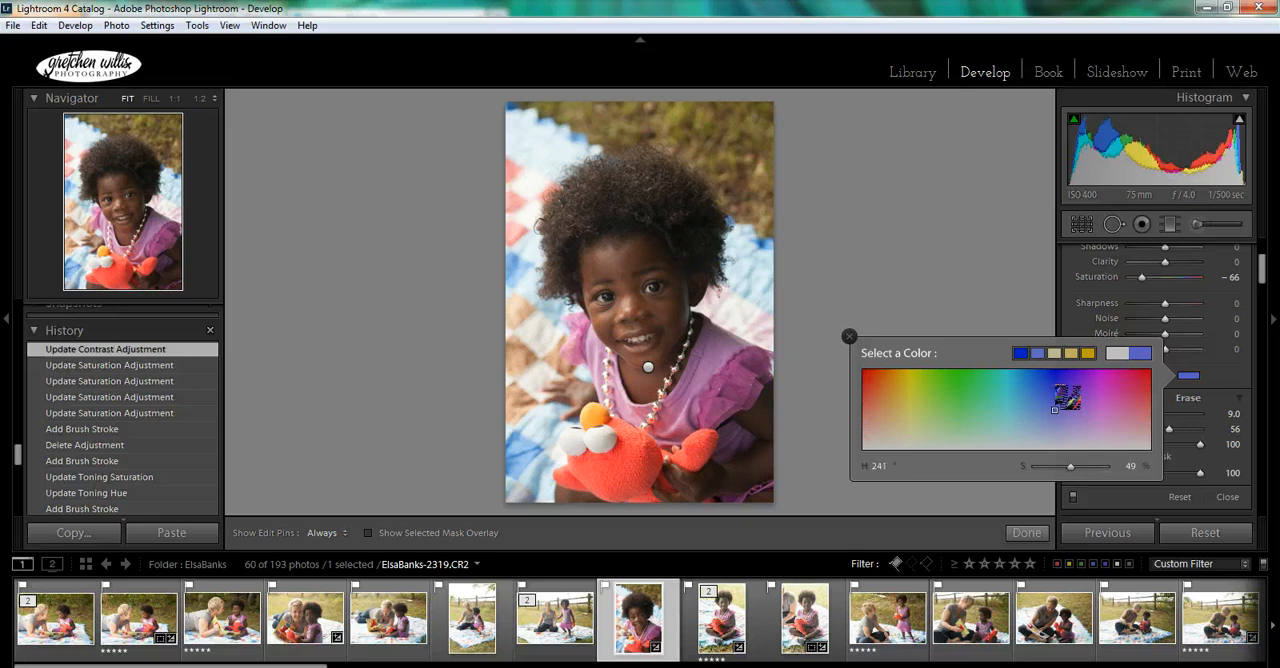
{"action": "left_click_drag", "start_coordinate": [1065, 398], "coordinate": [638, 454]}
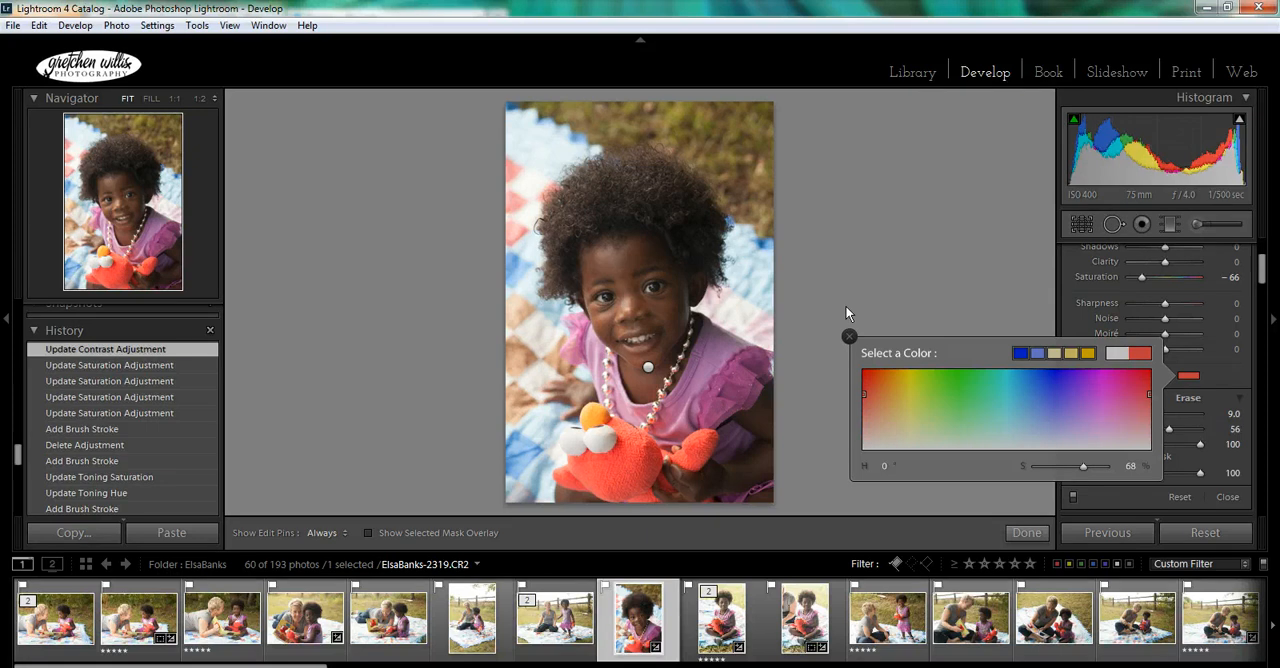
{"action": "left_click", "coordinate": [849, 337]}
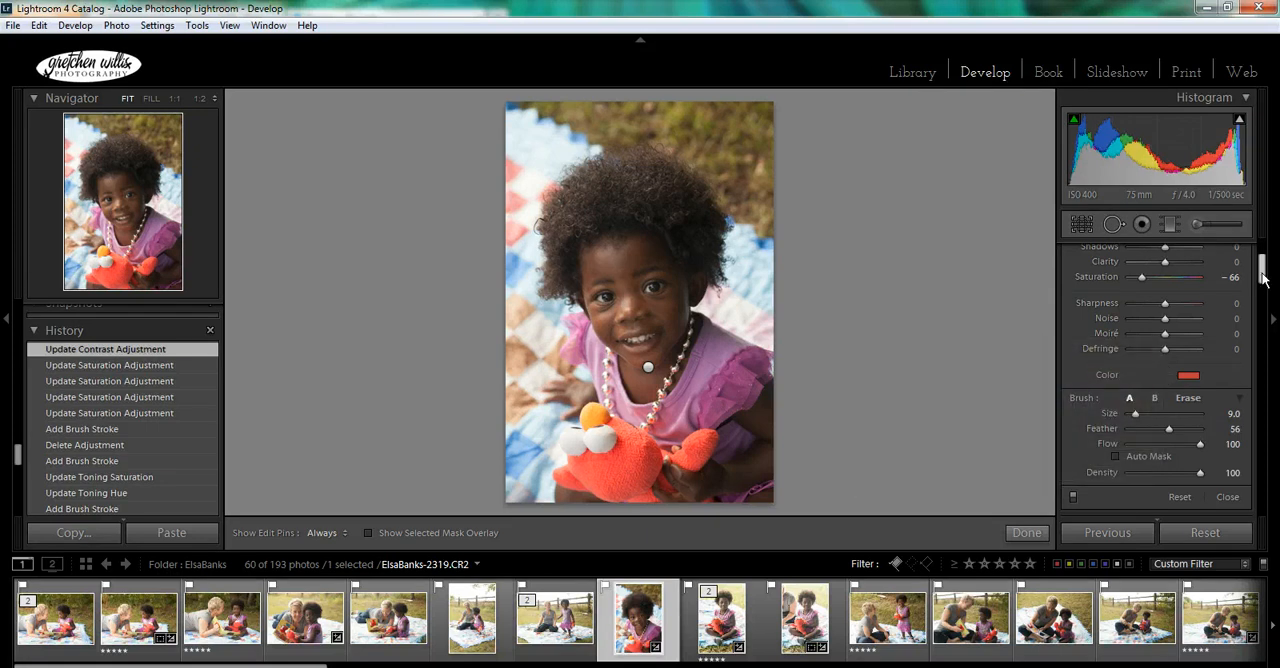
- Choose the Exposure effect for the new adjustment brush and set its exposure to 0.50
{"action": "left_click_drag", "start_coordinate": [1262, 276], "coordinate": [1262, 290]}
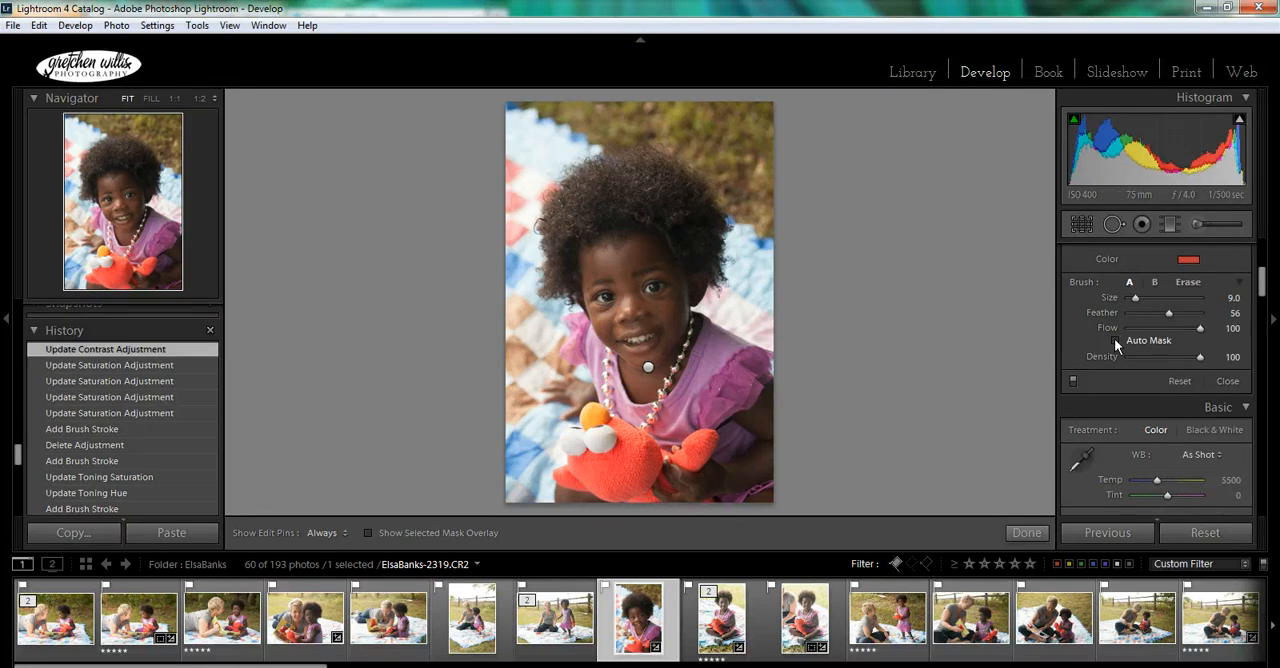
{"action": "left_click_drag", "start_coordinate": [1265, 300], "coordinate": [1265, 255]}
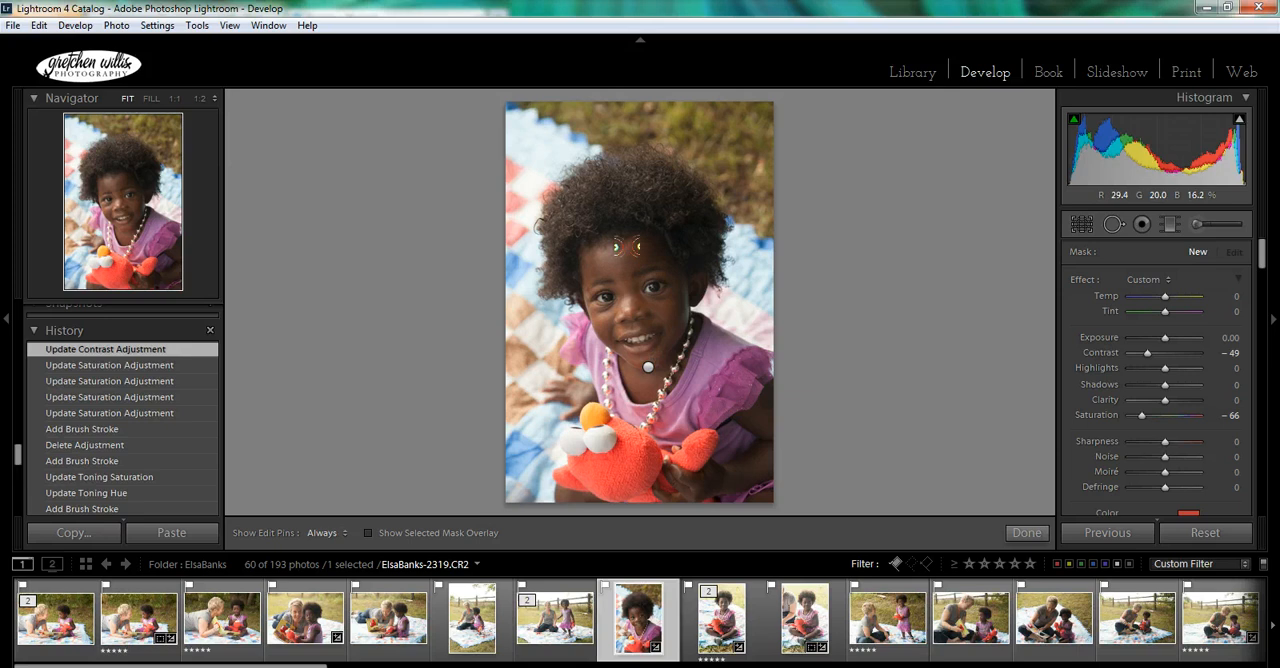
{"action": "left_click", "coordinate": [1148, 280]}
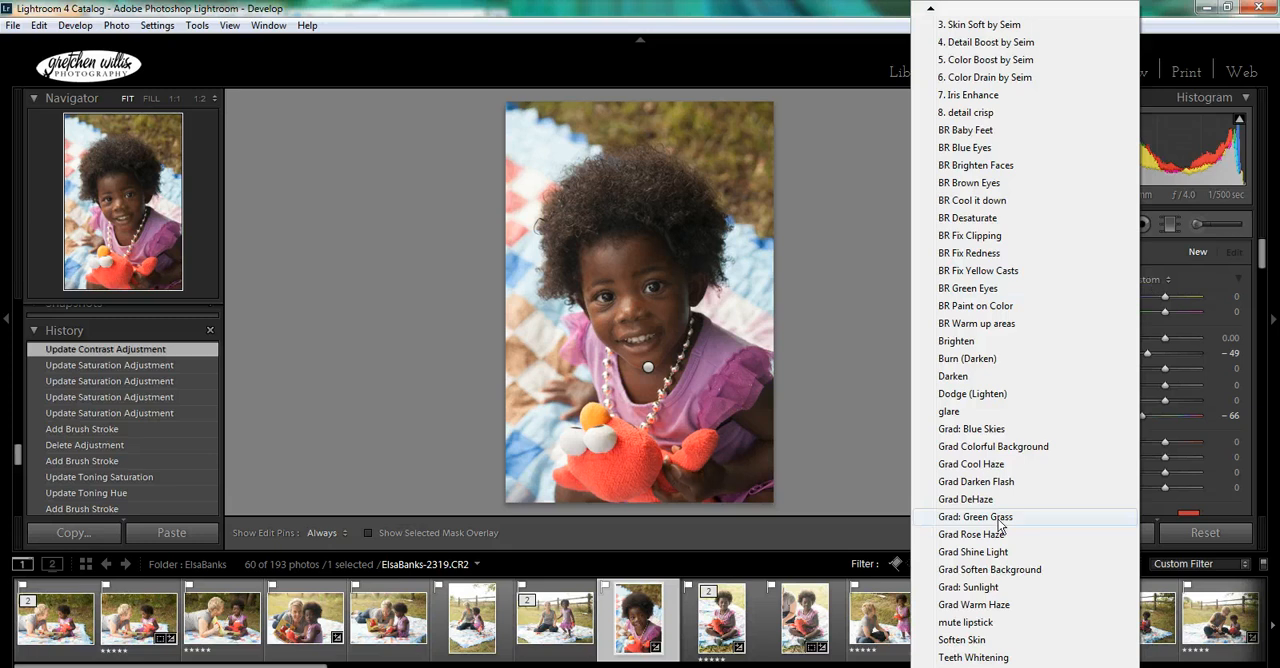
{"action": "mouse_move", "coordinate": [931, 12]}
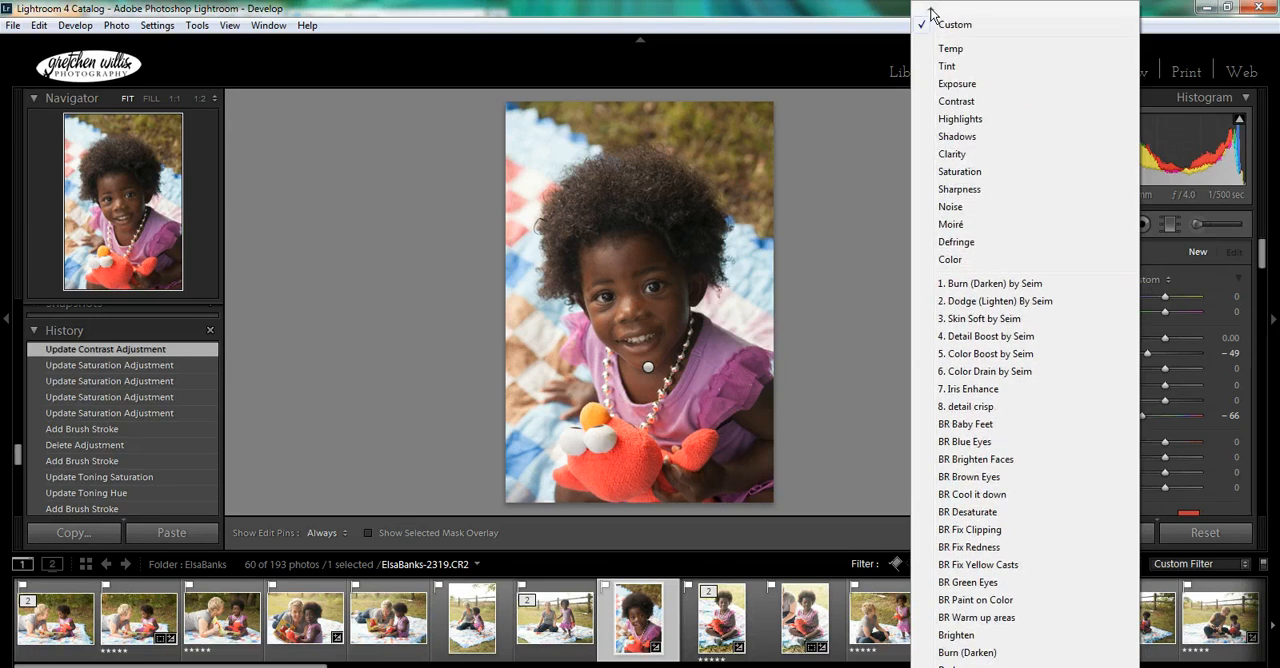
{"action": "left_click", "coordinate": [957, 84]}
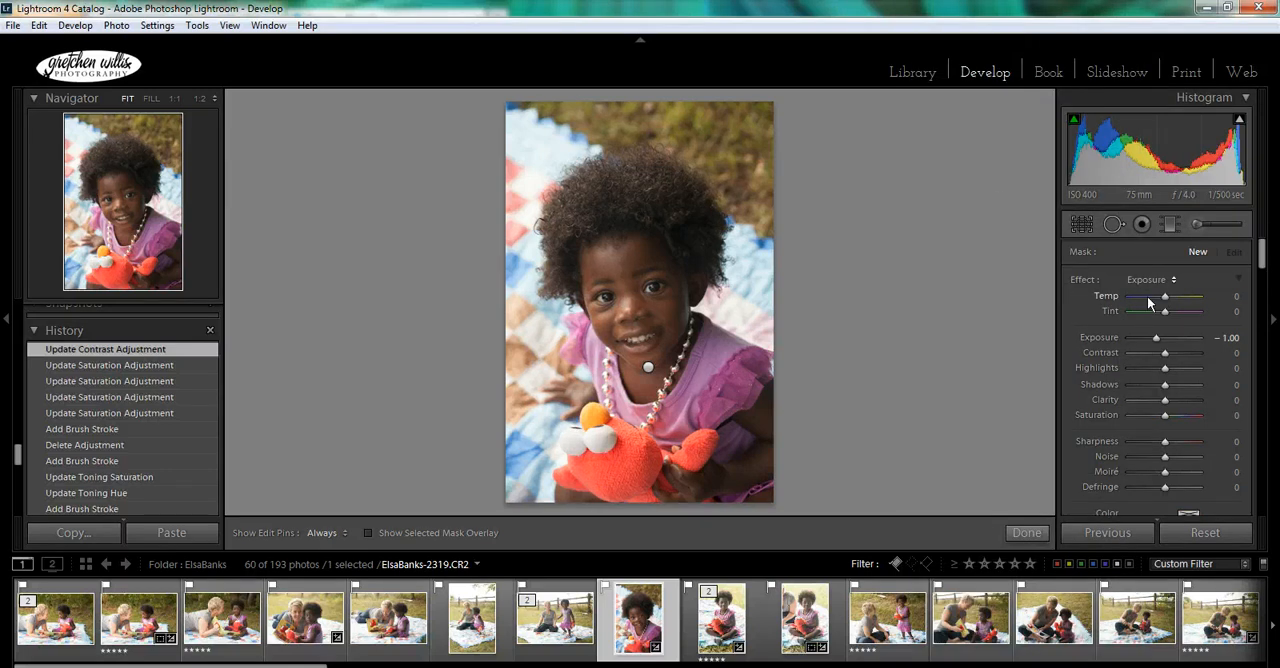
{"action": "left_click_drag", "start_coordinate": [1157, 338], "coordinate": [1182, 344]}
{"action": "mouse_move", "coordinate": [1183, 344]}
{"action": "left_mouse_down"}
{"action": "mouse_move", "coordinate": [1146, 342]}
{"action": "mouse_move", "coordinate": [1173, 340]}
{"action": "left_mouse_up"}
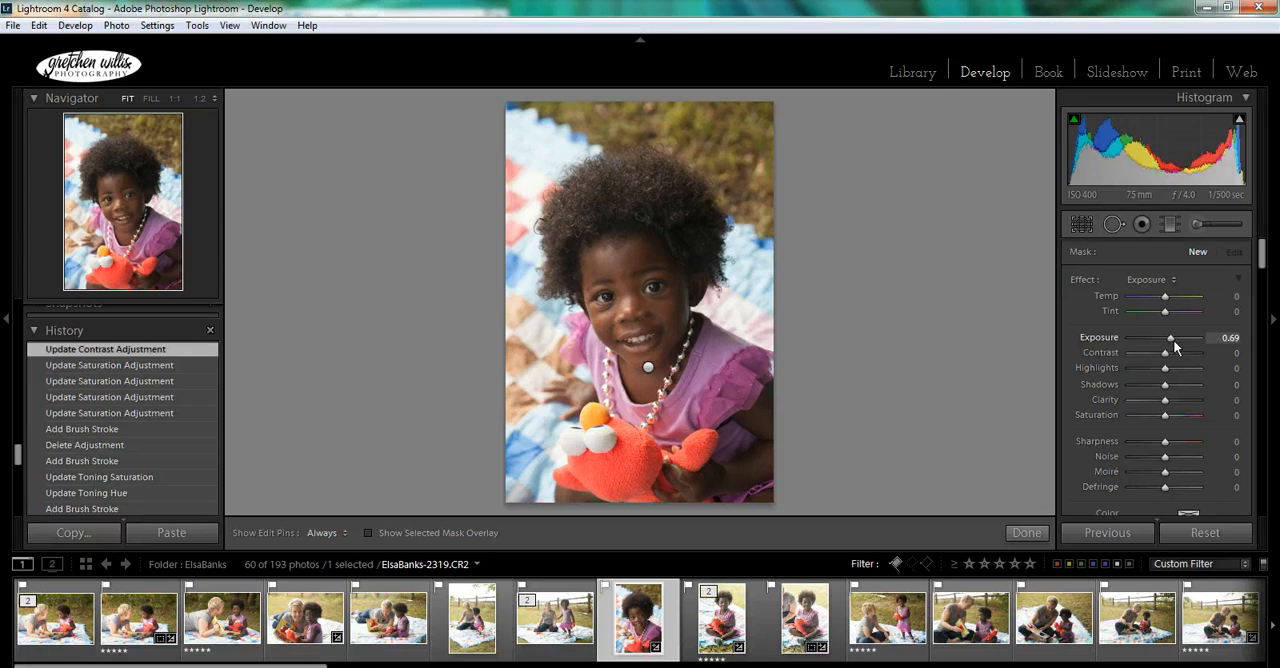
{"action": "left_click", "coordinate": [1230, 339]}
{"action": "type", "text": ".5"}
{"action": "key", "text": "Return"}
- Set the adjustment brush's feather to 80, keeping the size at 9.0
{"action": "left_click_drag", "start_coordinate": [1260, 255], "coordinate": [1264, 279]}
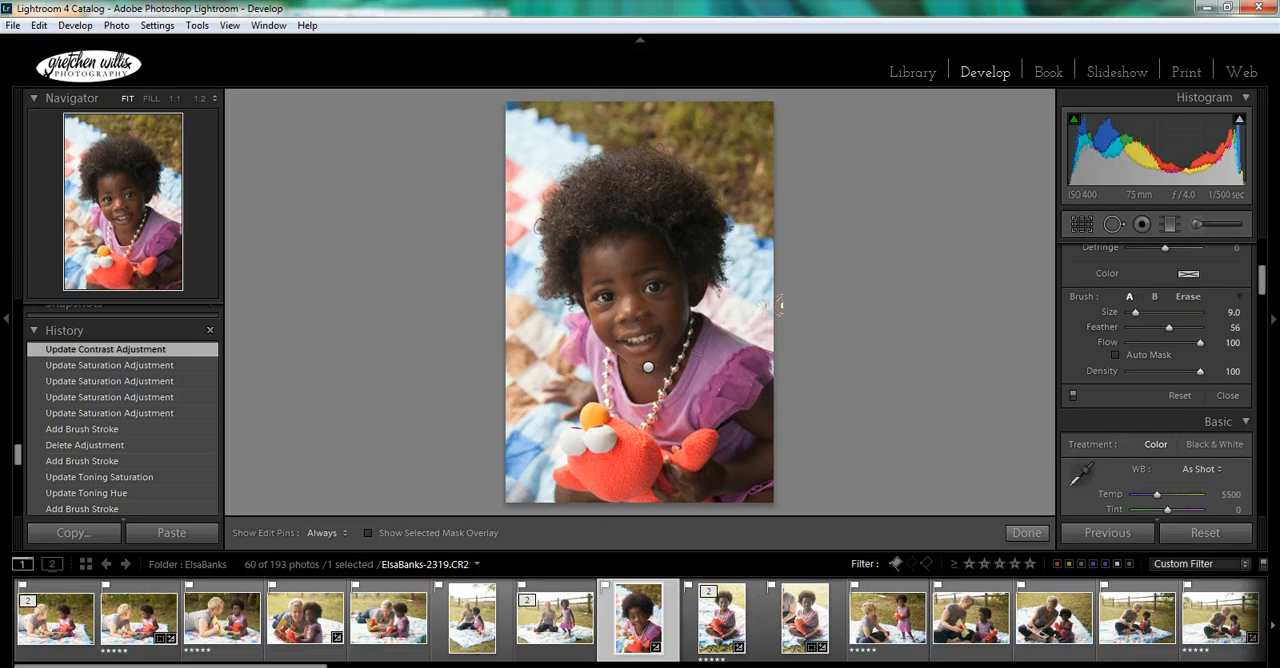
{"action": "key", "text": "shift"}
{"action": "scroll", "coordinate": [772, 304], "scroll_direction": "up", "scroll_amount": 5}
{"action": "scroll", "coordinate": [762, 303], "scroll_direction": "up", "scroll_amount": 4}
{"action": "scroll", "coordinate": [768, 302], "scroll_direction": "down", "scroll_amount": 6}
{"action": "scroll", "coordinate": [776, 302], "scroll_direction": "down", "scroll_amount": 7}
{"action": "scroll", "coordinate": [776, 308], "scroll_direction": "down", "scroll_amount": 1}
{"action": "scroll", "coordinate": [774, 302], "scroll_direction": "up", "scroll_amount": 2}
{"action": "scroll", "coordinate": [770, 304], "scroll_direction": "down", "scroll_amount": 3}
{"action": "scroll", "coordinate": [780, 310], "scroll_direction": "up", "scroll_amount": 1}
{"action": "scroll", "coordinate": [782, 309], "scroll_direction": "up", "scroll_amount": 9}
{"action": "scroll", "coordinate": [778, 302], "scroll_direction": "up", "scroll_amount": 1}
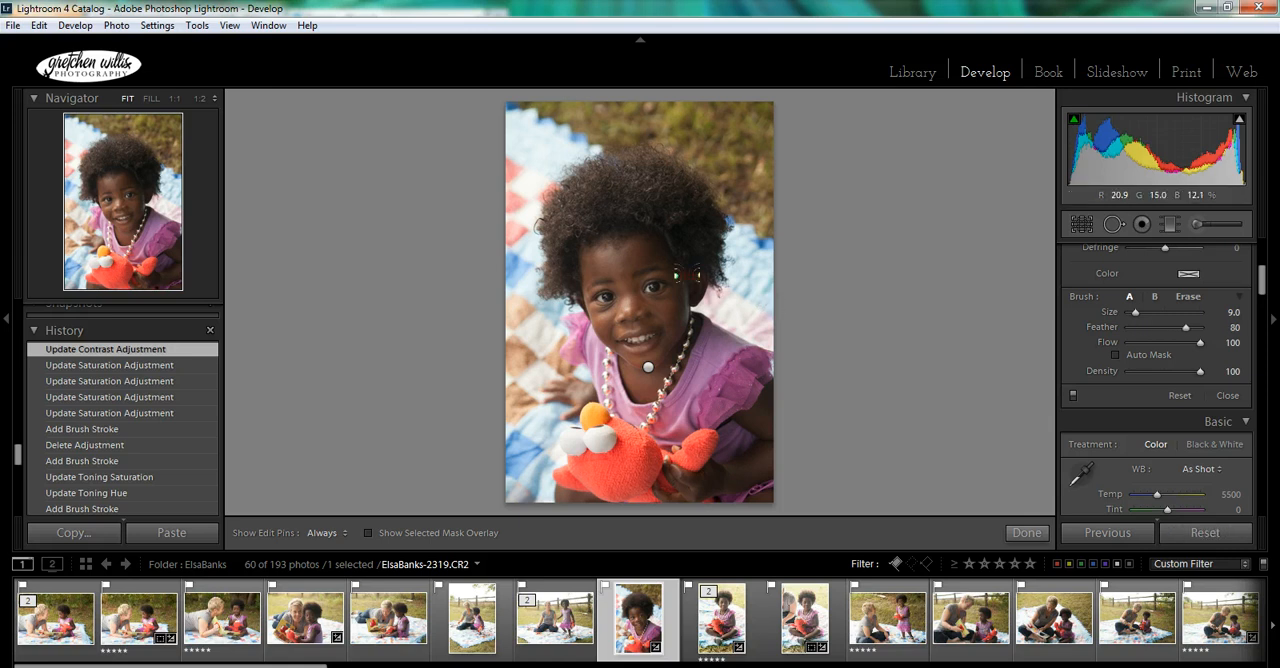
- Paint the exposure brush over the child's whole face, from the forehead down to the chin, with the edit pins hidden
{"action": "mouse_move", "coordinate": [630, 252]}
{"action": "left_mouse_down"}
{"action": "mouse_move", "coordinate": [643, 276]}
{"action": "mouse_move", "coordinate": [628, 280]}
{"action": "mouse_move", "coordinate": [650, 309]}
{"action": "mouse_move", "coordinate": [643, 330]}
{"action": "mouse_move", "coordinate": [638, 256]}
{"action": "mouse_move", "coordinate": [634, 311]}
{"action": "left_mouse_up"}
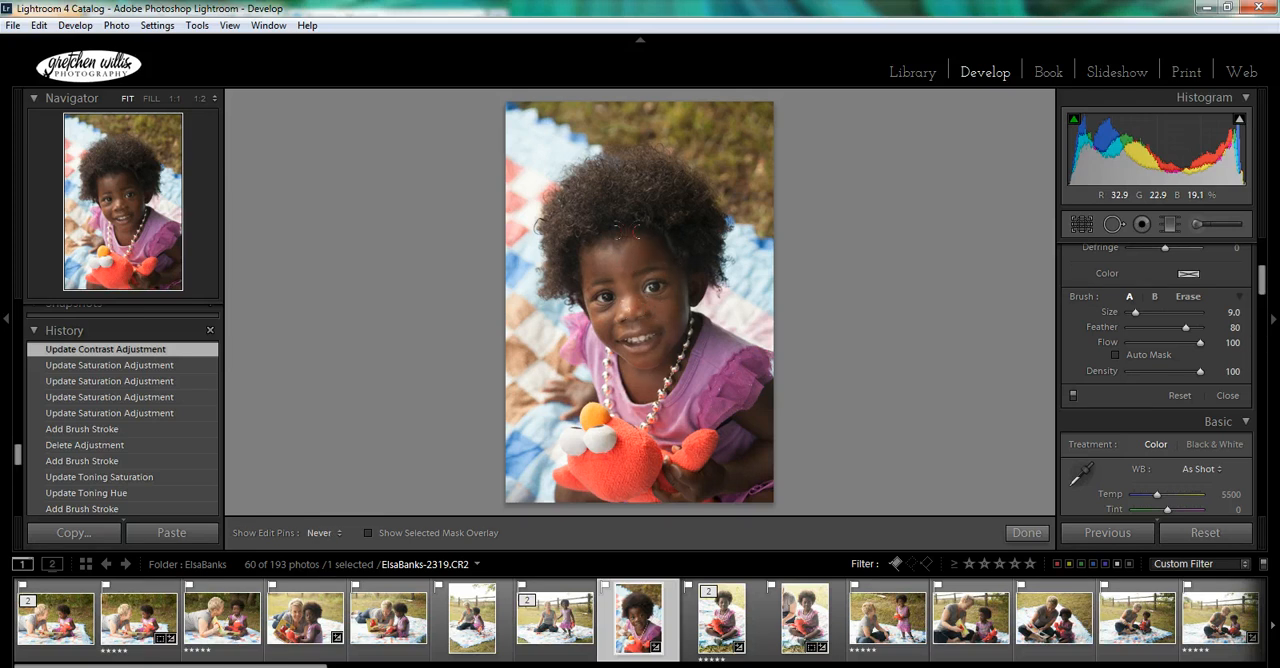
{"action": "key", "text": "h"}
{"action": "mouse_move", "coordinate": [622, 237]}
{"action": "left_mouse_down"}
{"action": "mouse_move", "coordinate": [640, 305]}
{"action": "mouse_move", "coordinate": [627, 323]}
{"action": "mouse_move", "coordinate": [597, 264]}
{"action": "left_mouse_up"}
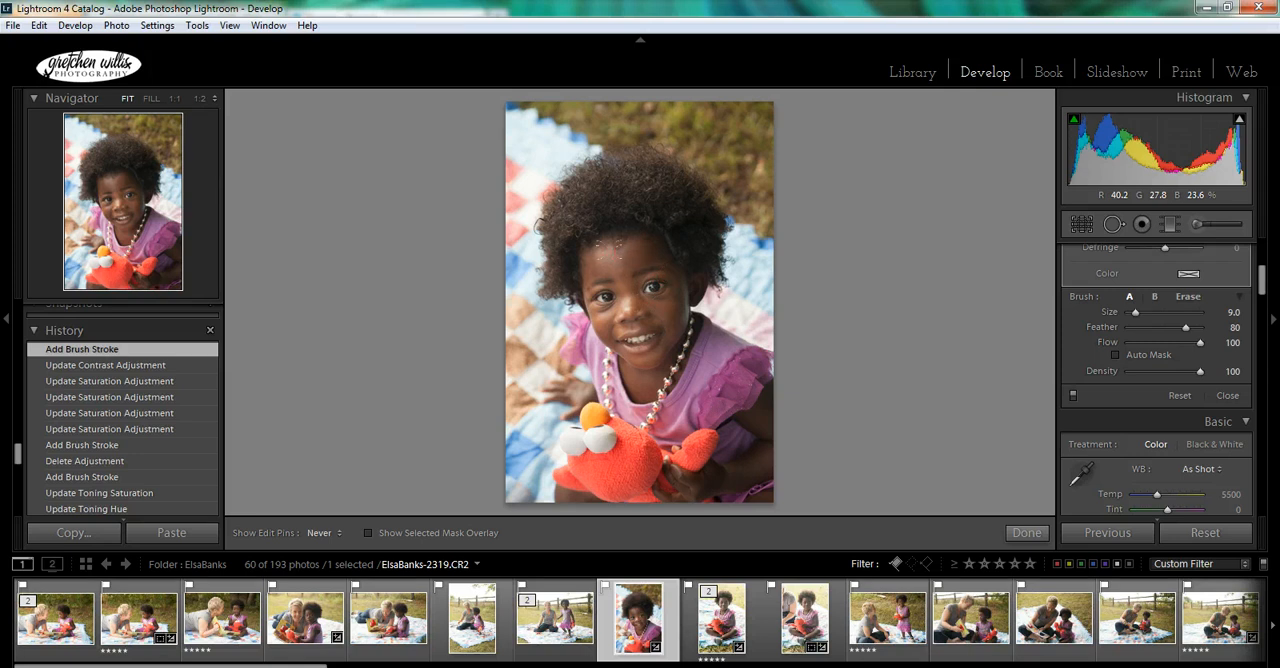
{"action": "left_click_drag", "start_coordinate": [612, 290], "coordinate": [622, 318]}
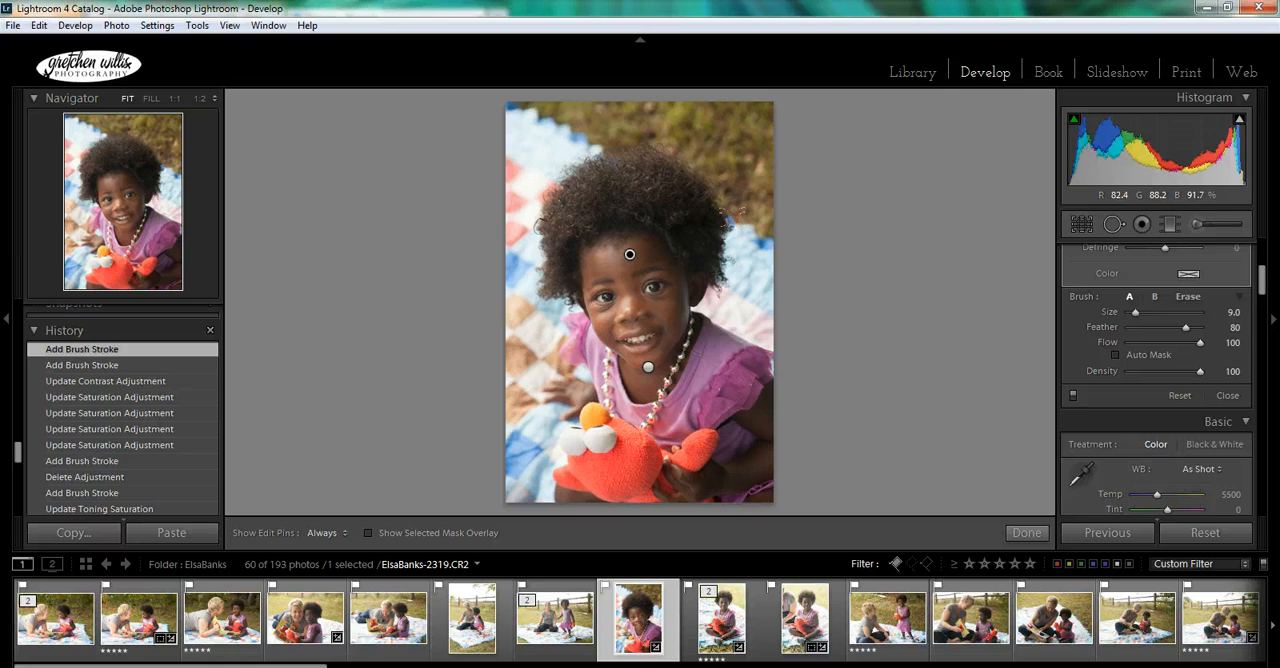
- Switch between the chin and forehead adjustment pins, ending with the forehead pin selected
{"action": "left_click", "coordinate": [630, 256]}
{"action": "left_click", "coordinate": [648, 369]}
{"action": "mouse_move", "coordinate": [630, 259]}
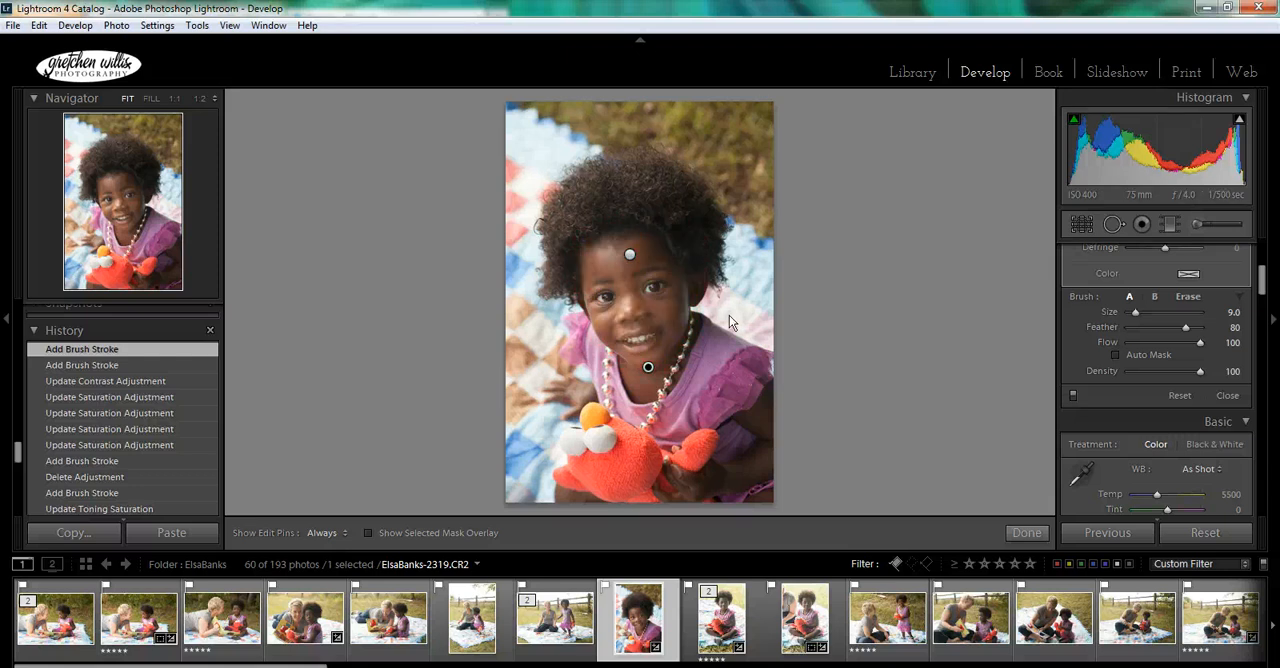
{"action": "left_click", "coordinate": [630, 256]}
- Inspect the painted face area with the mask overlay, cycle through the overlay colors, and turn the overlay off again
{"action": "key", "text": "o"}
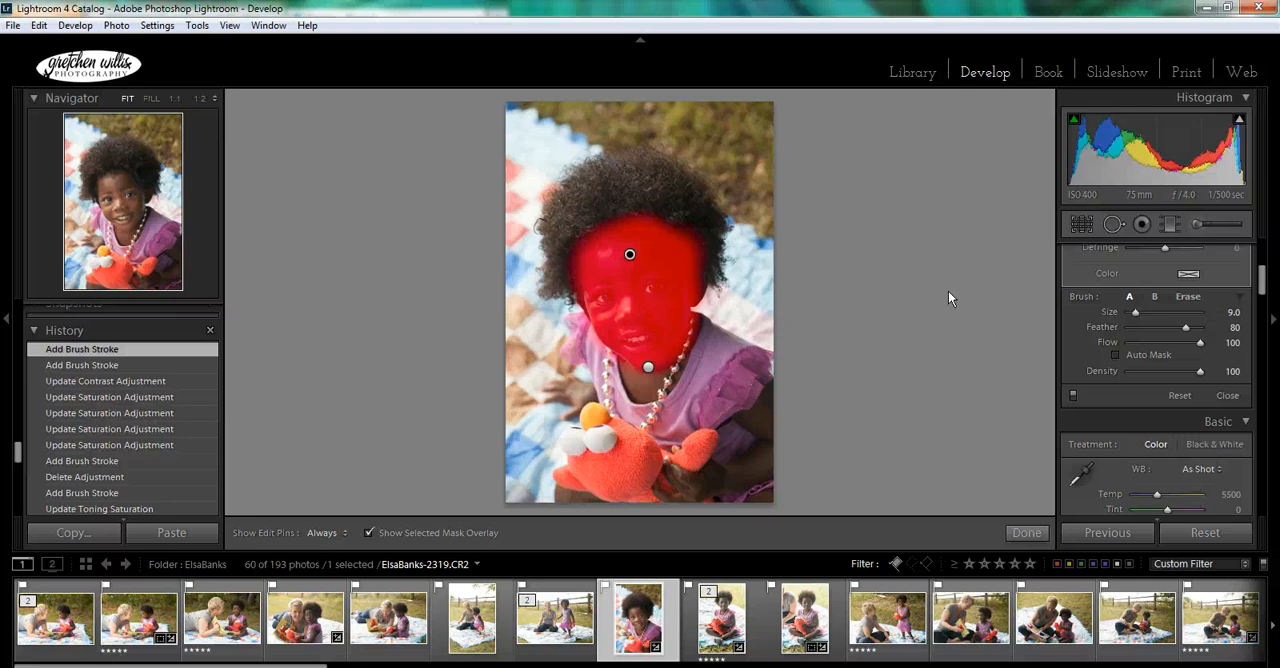
{"action": "key", "text": "shift"}
{"action": "key", "text": "shift+o"}
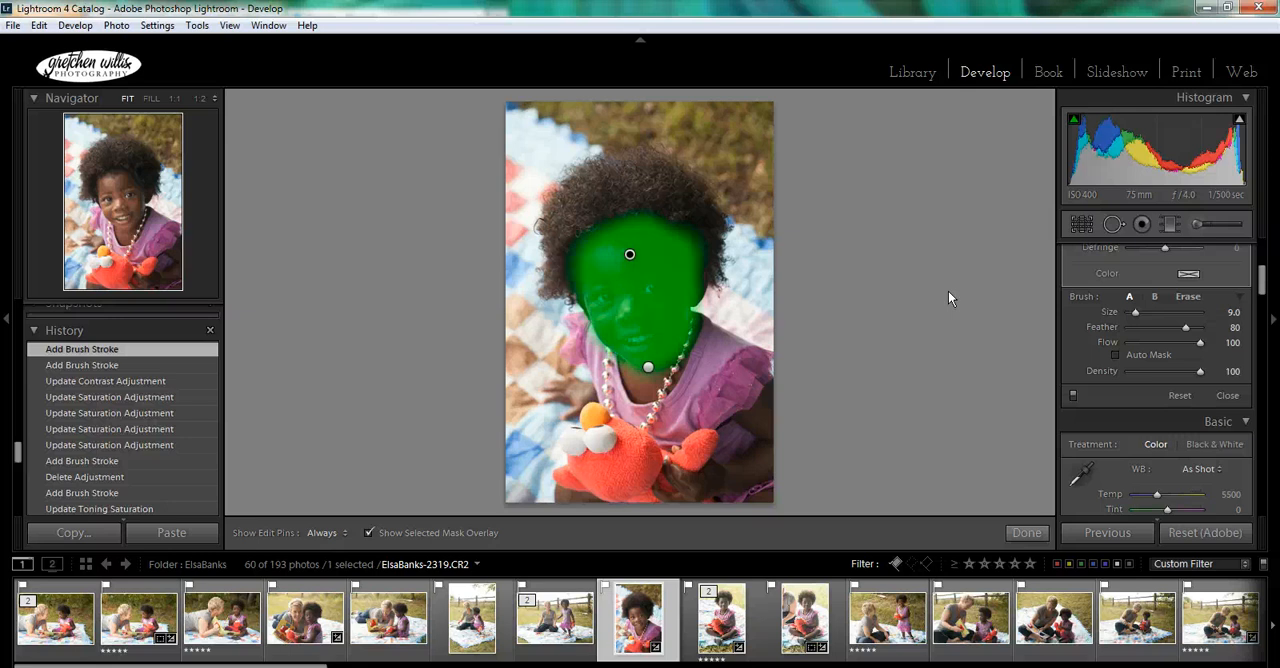
{"action": "key", "text": "shift+o"}
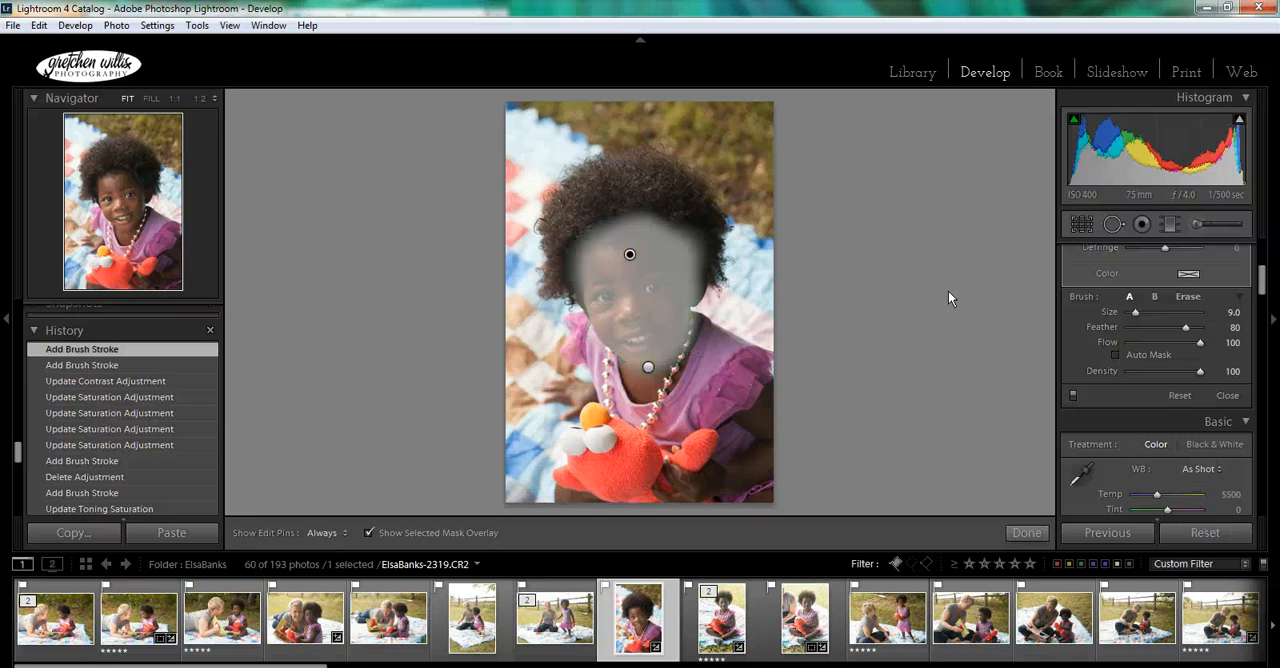
{"action": "key", "text": "o"}
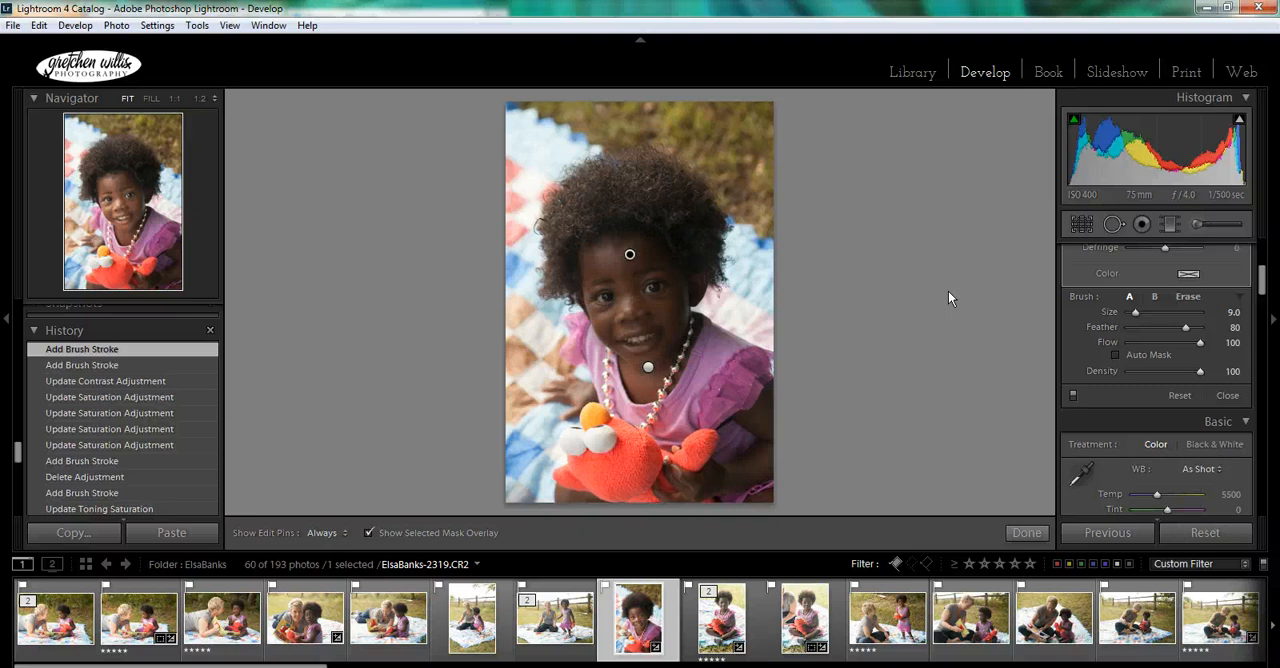
{"action": "key", "text": "o"}
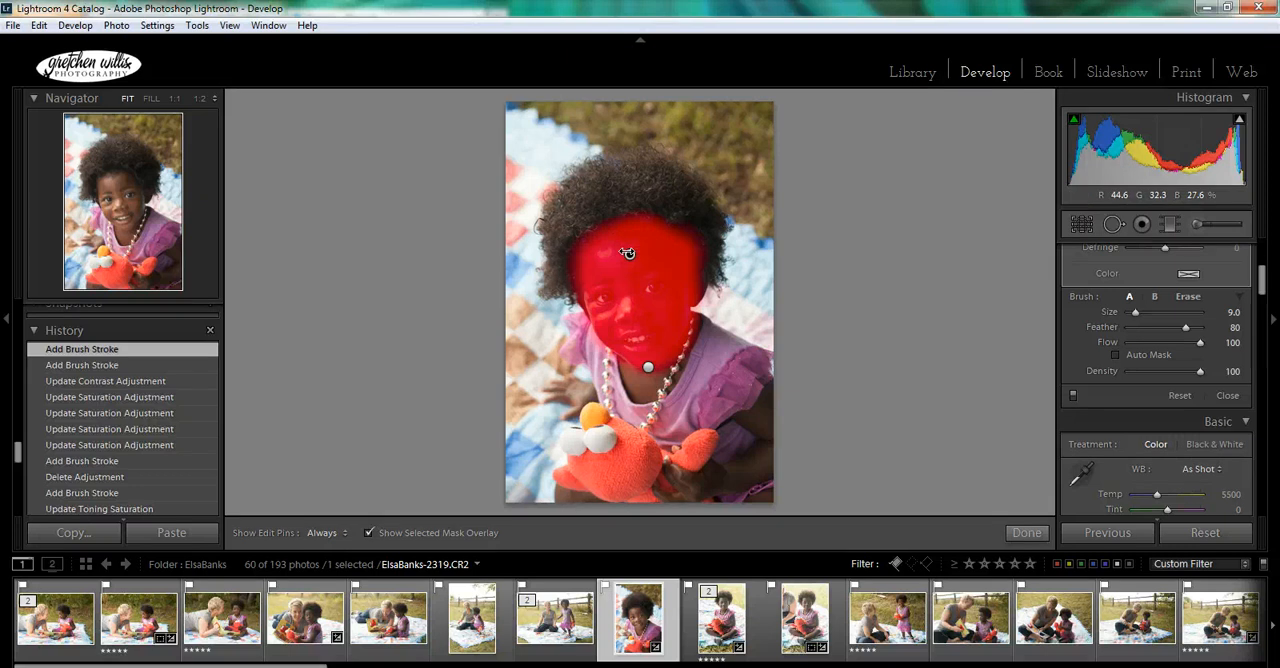
{"action": "key", "text": "o"}
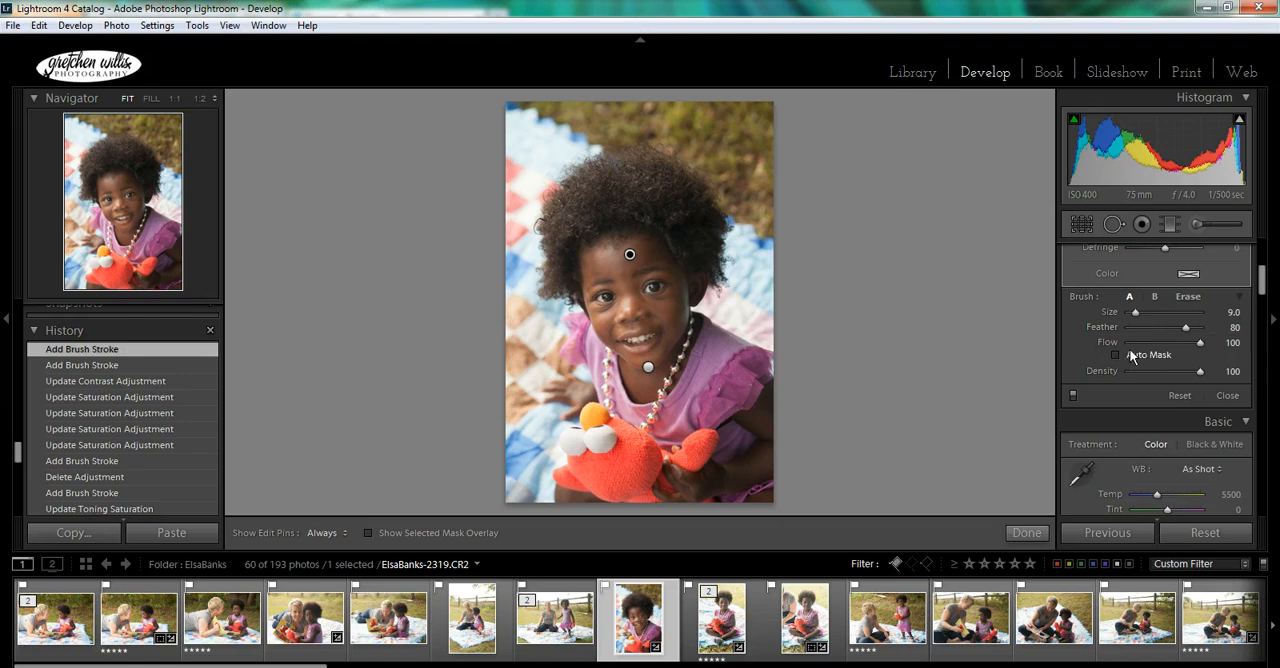
- Start a new brush mask with the Exposure effect kept
{"action": "left_click_drag", "start_coordinate": [1263, 285], "coordinate": [1200, 266]}
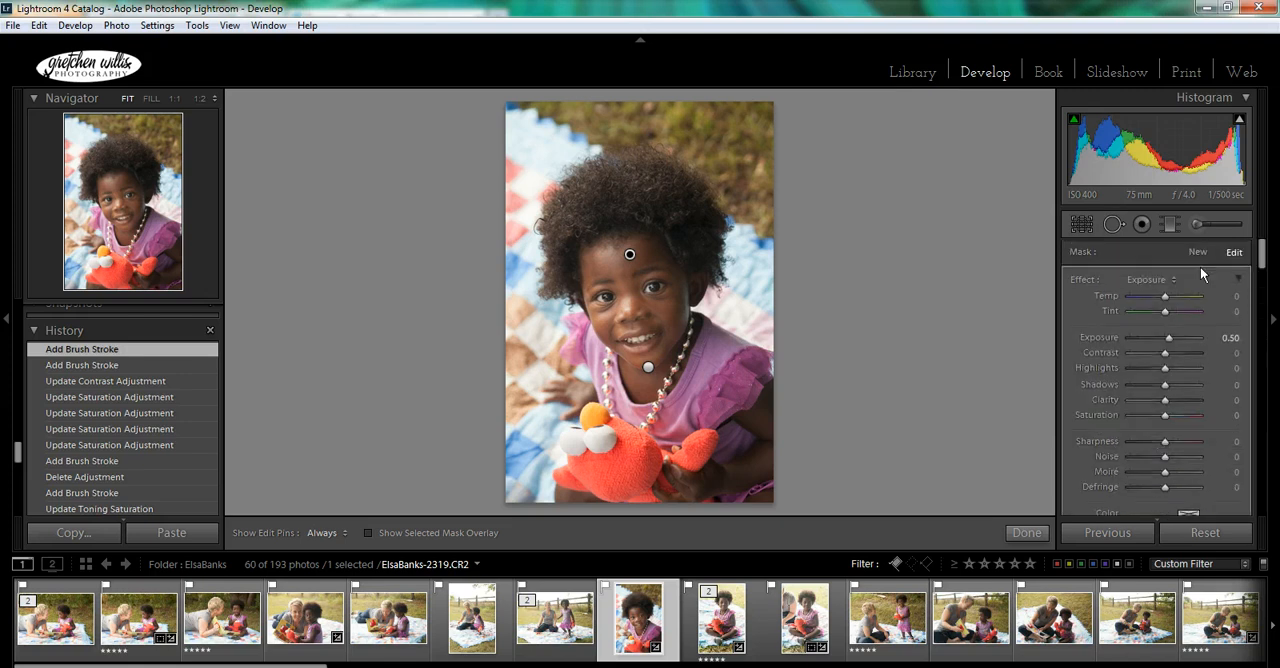
{"action": "left_click", "coordinate": [1199, 250]}
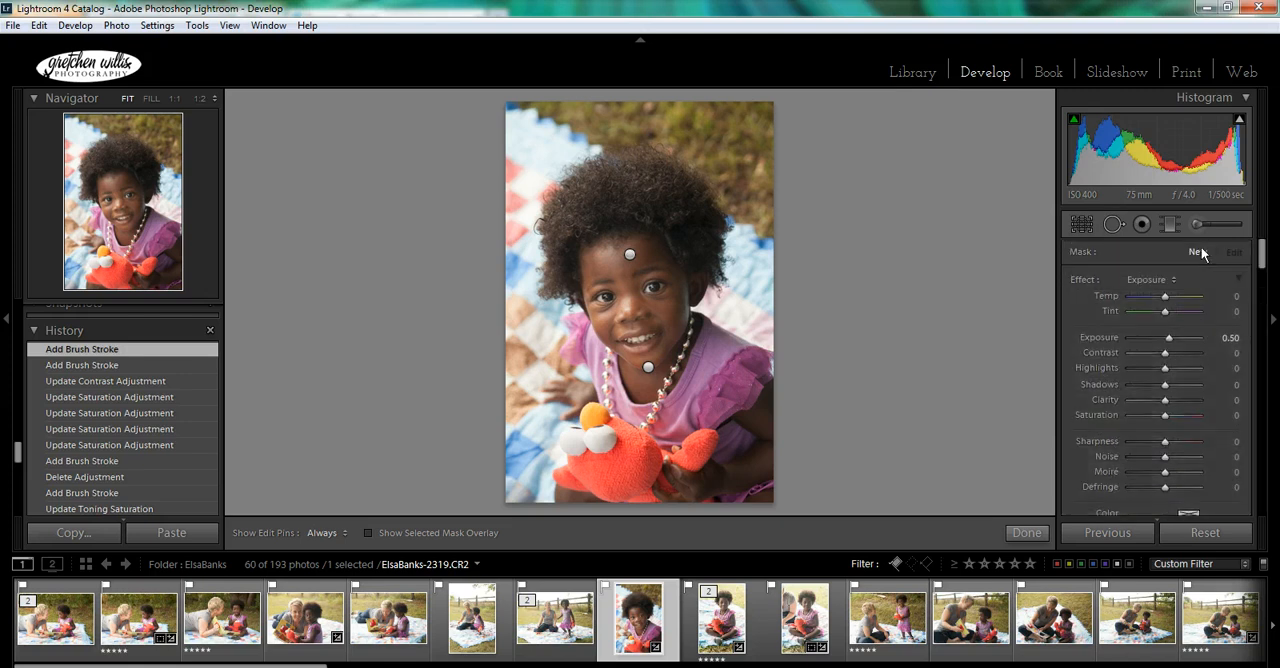
{"action": "left_click", "coordinate": [1162, 278]}
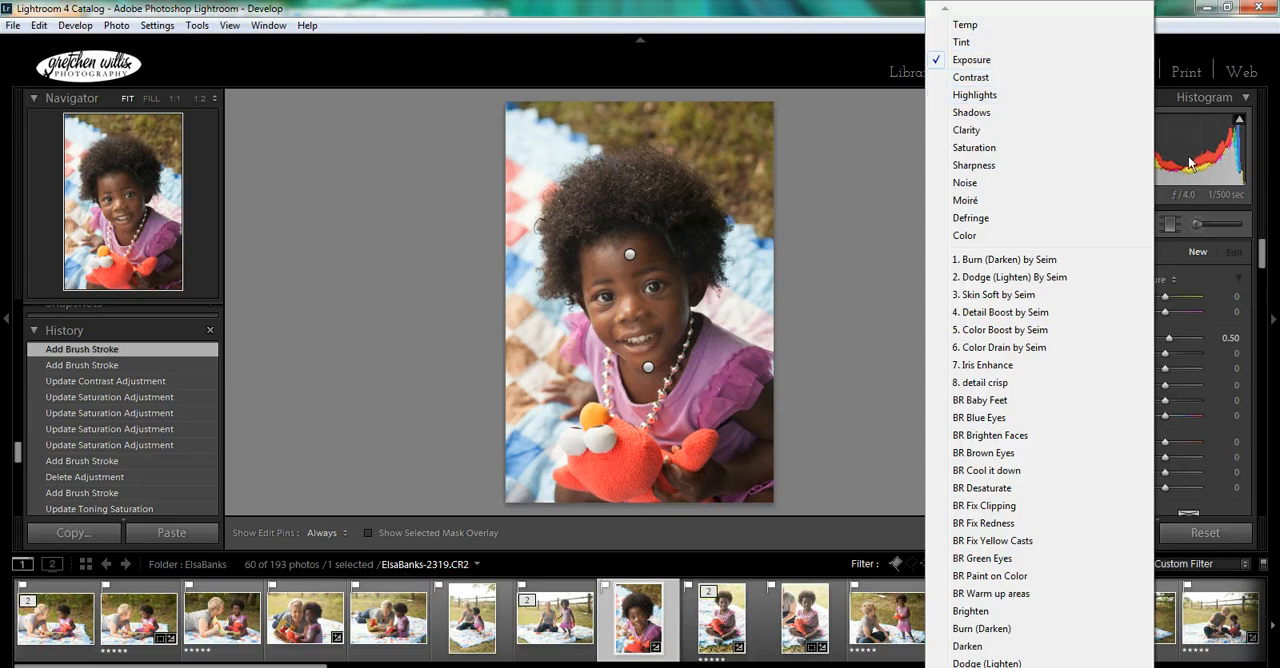
{"action": "left_click", "coordinate": [908, 172]}
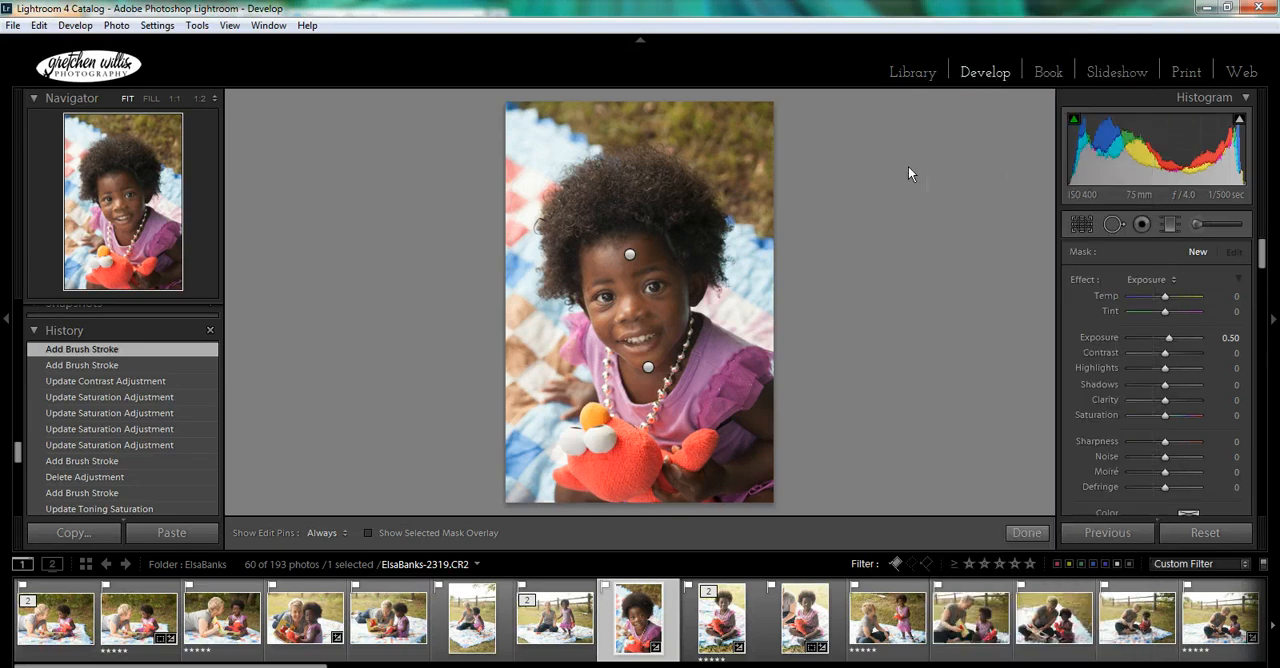